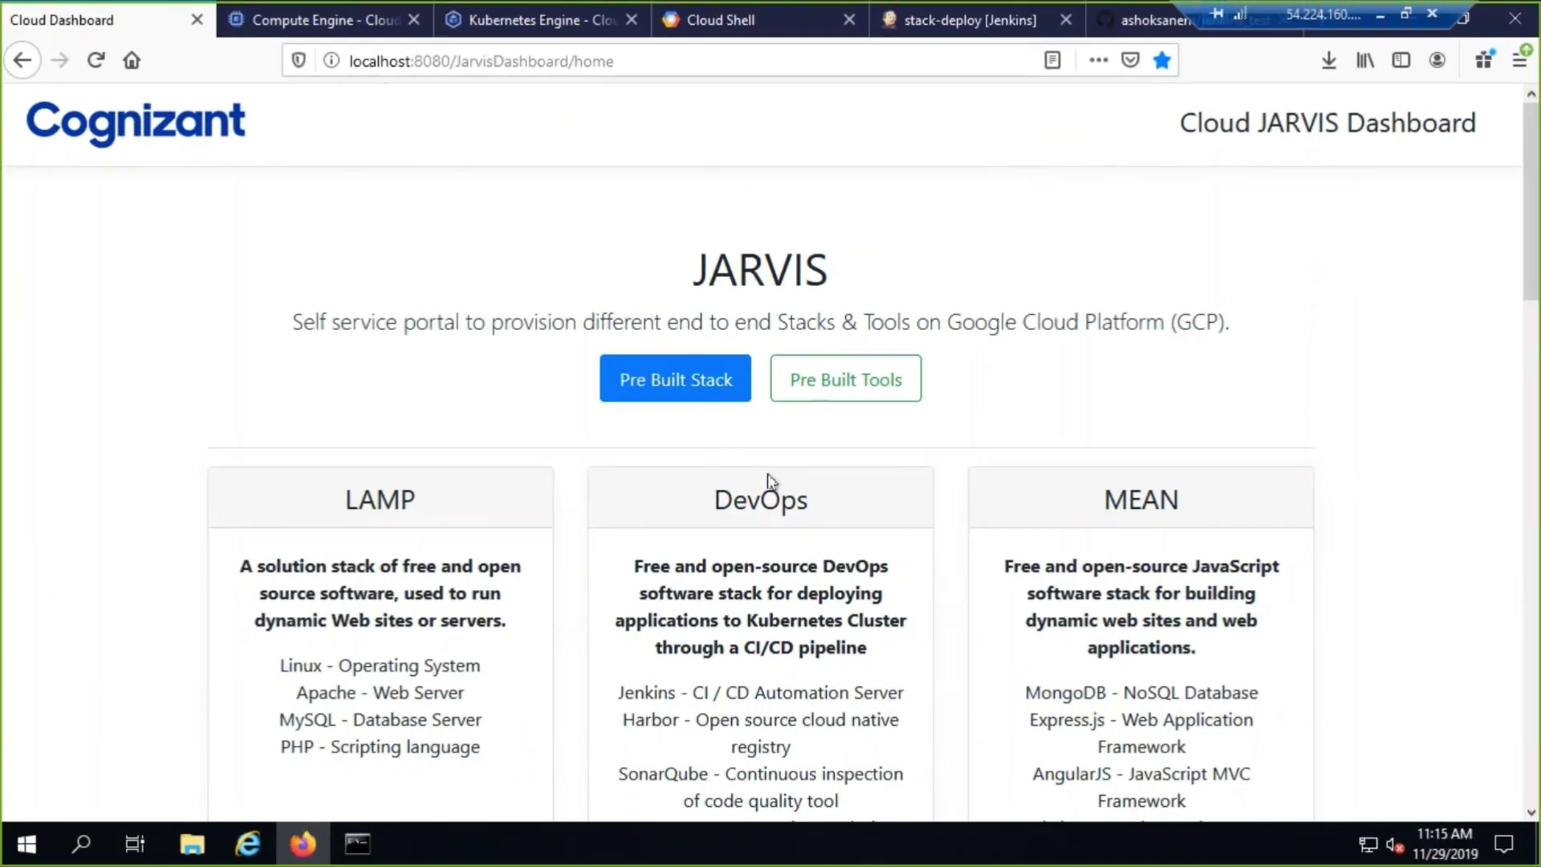
scroll(769, 481, "down", 3)
scroll(768, 481, "down", 4)
scroll(769, 481, "down", 2)
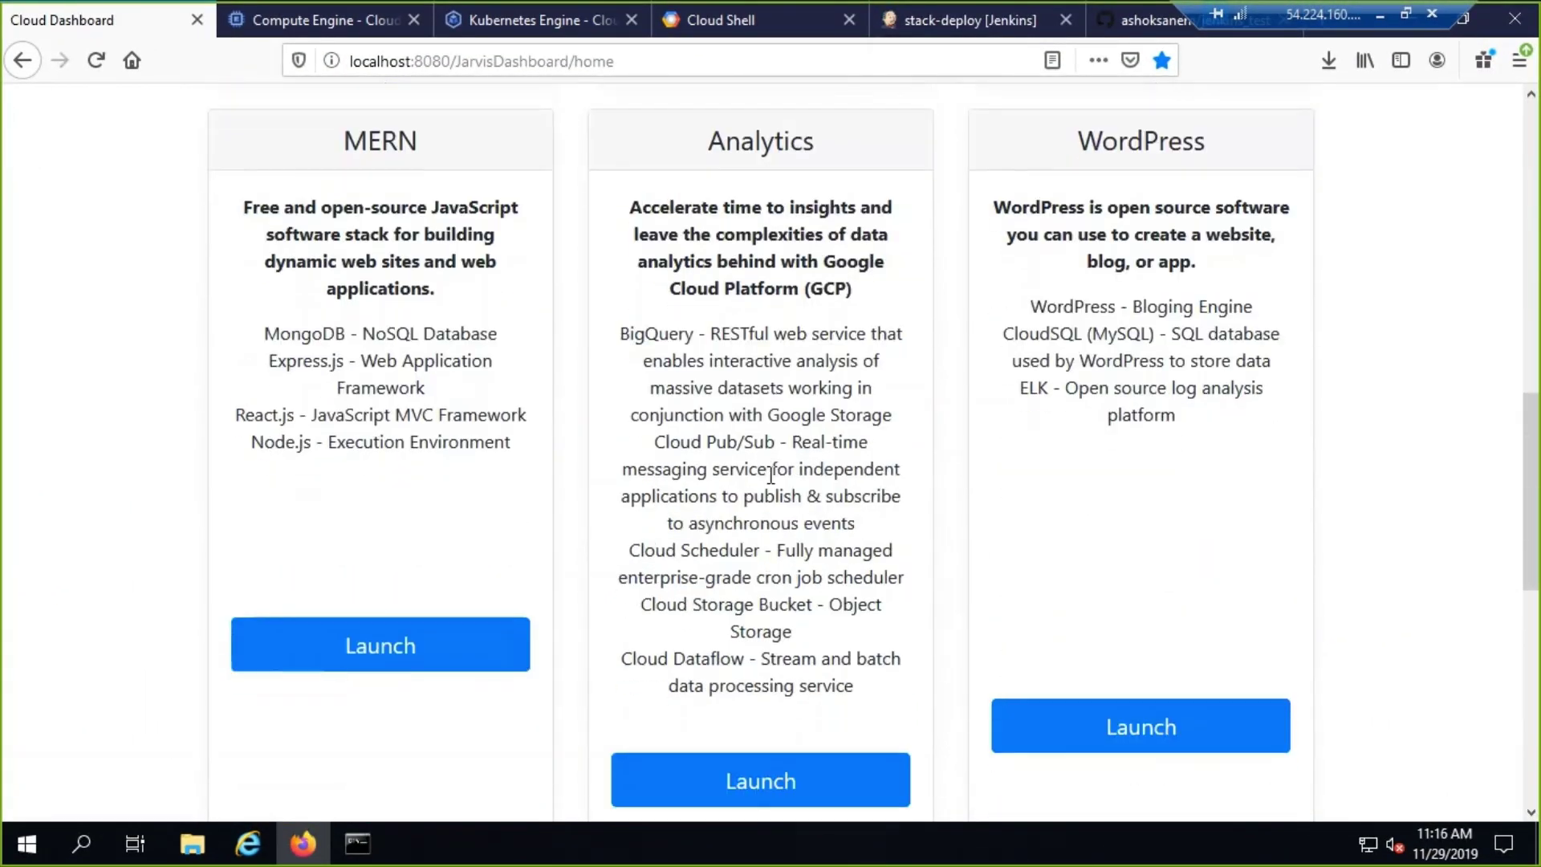
scroll(768, 481, "down", 3)
scroll(769, 481, "down", 3)
scroll(768, 480, "up", 6)
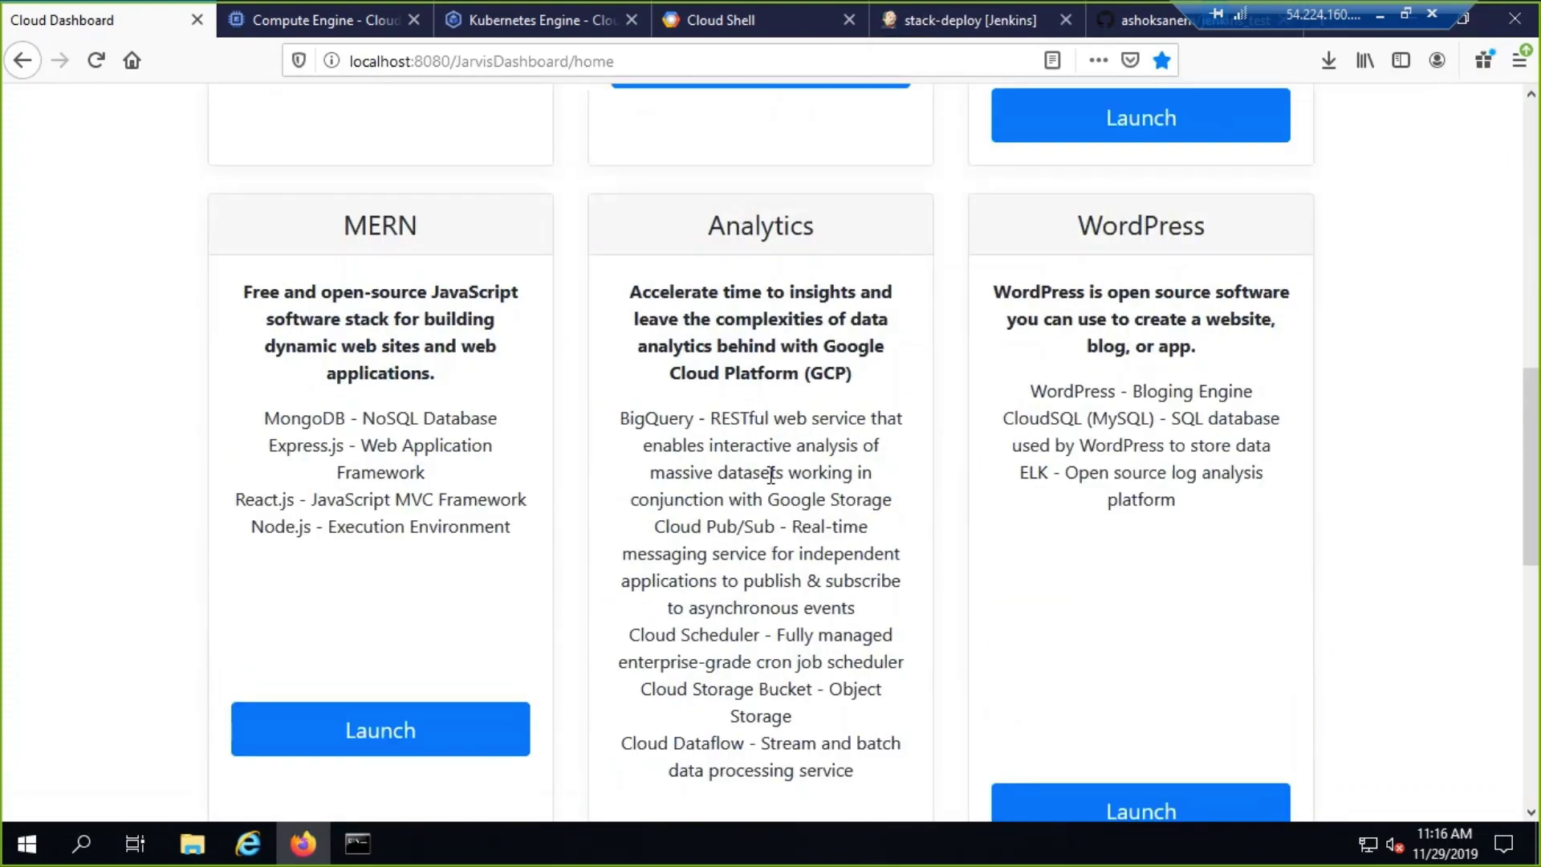
scroll(769, 481, "up", 3)
scroll(772, 481, "up", 4)
scroll(826, 331, "up", 3)
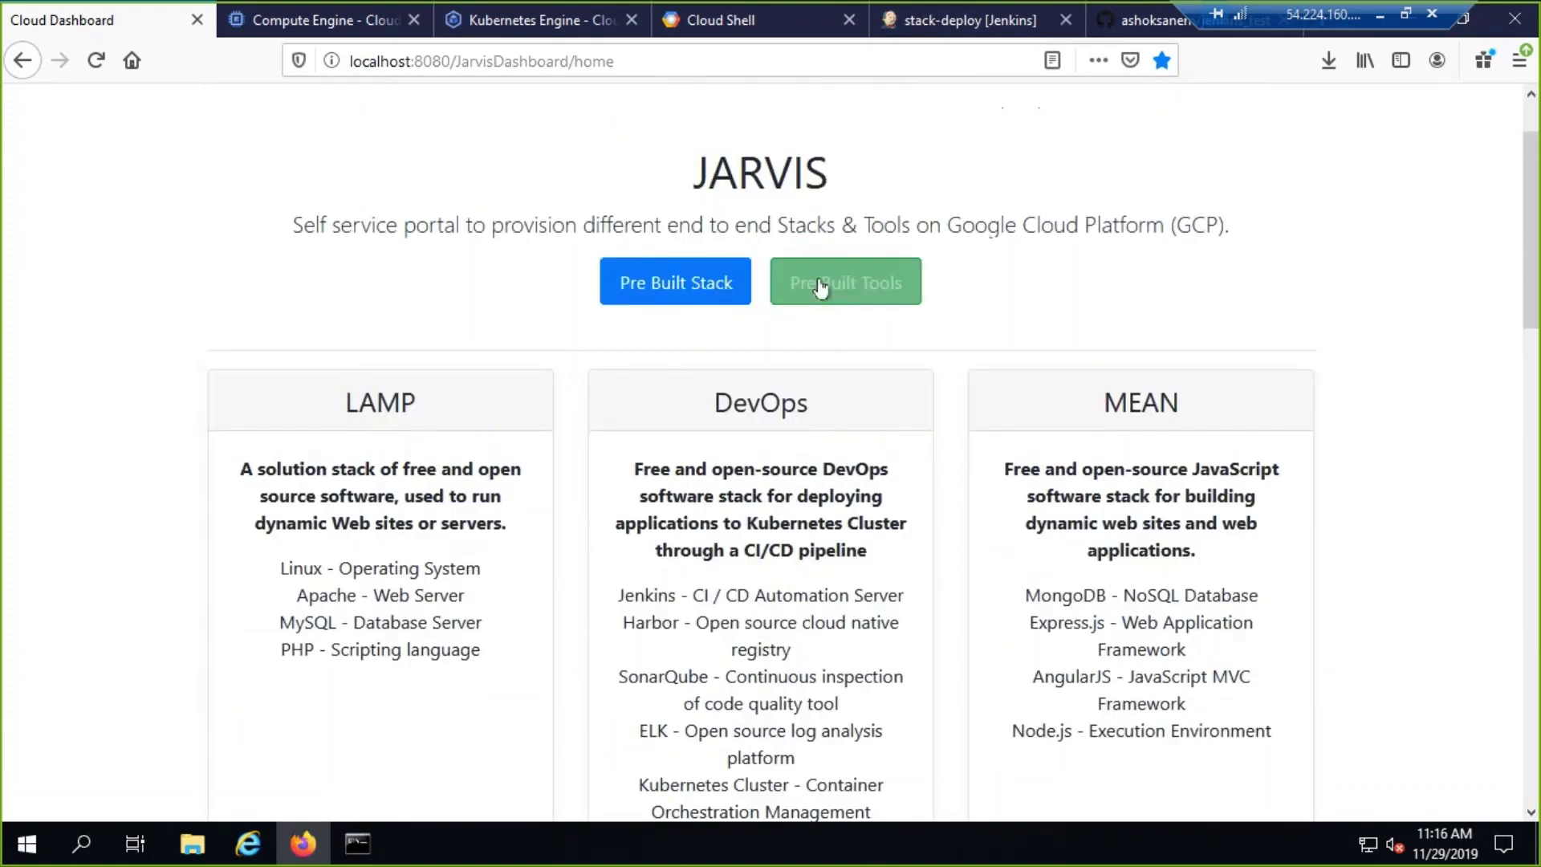
Browse the tools and stack offerings, launch the 'devops' DevOps stack, and review VM machine types
left_click(819, 287)
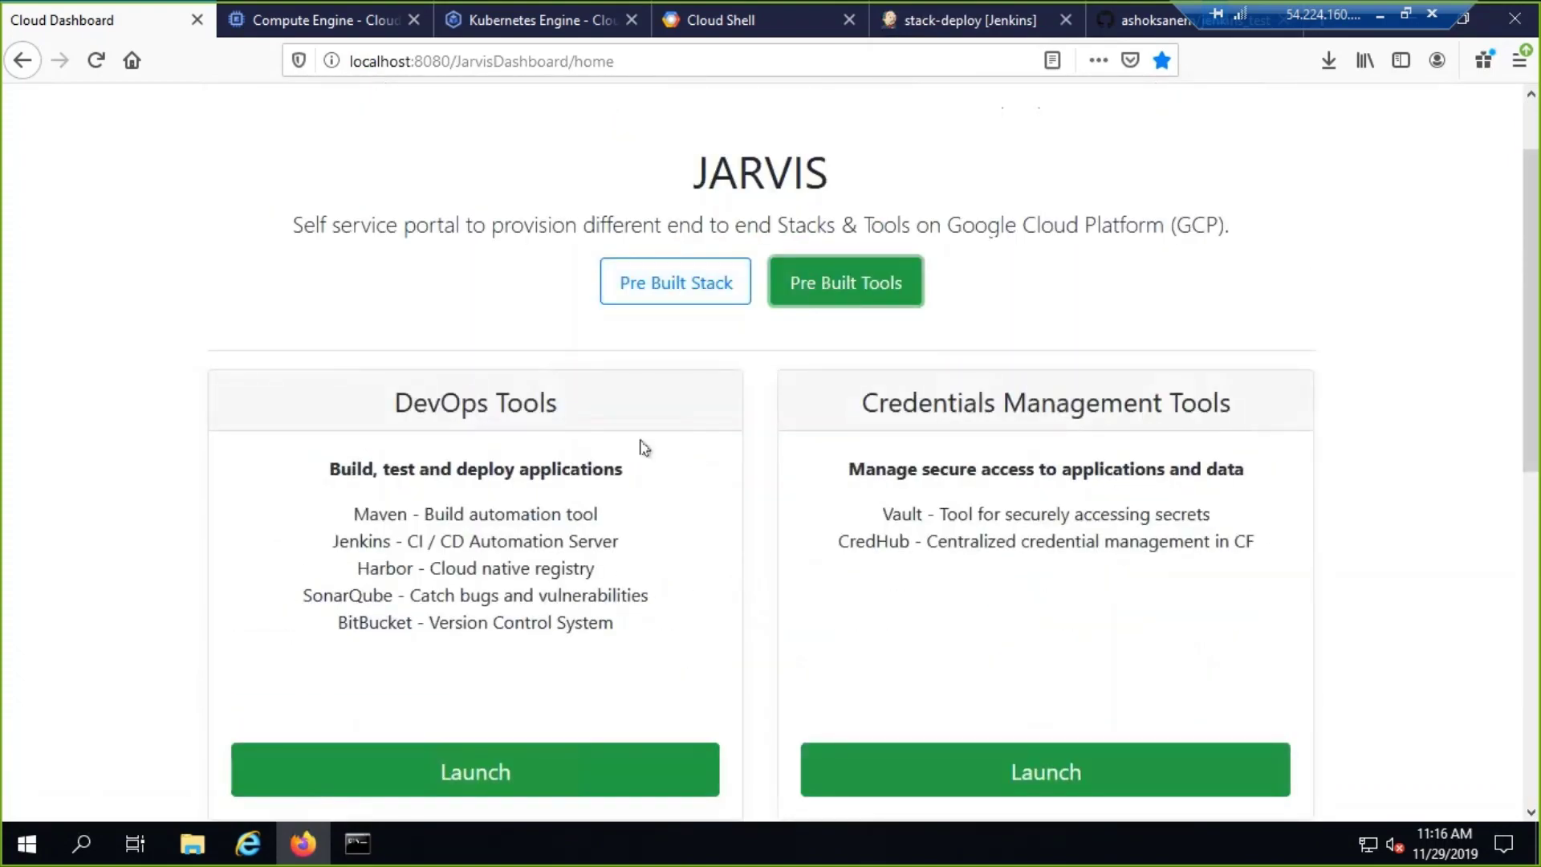
scroll(642, 448, "down", 3)
scroll(641, 449, "down", 2)
scroll(642, 449, "down", 1)
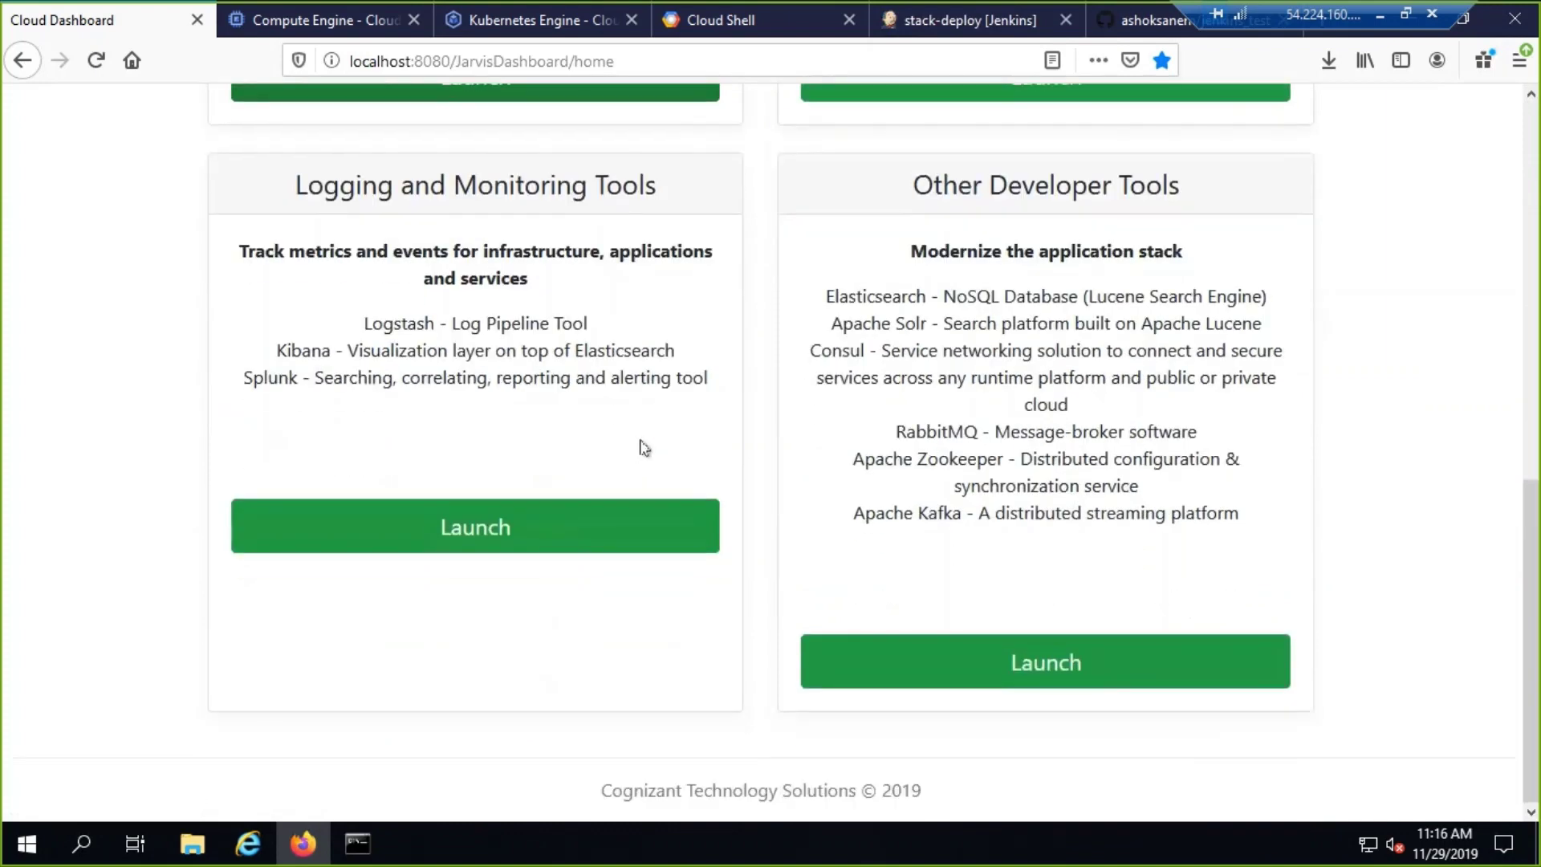
scroll(815, 481, "up", 2)
scroll(814, 481, "up", 4)
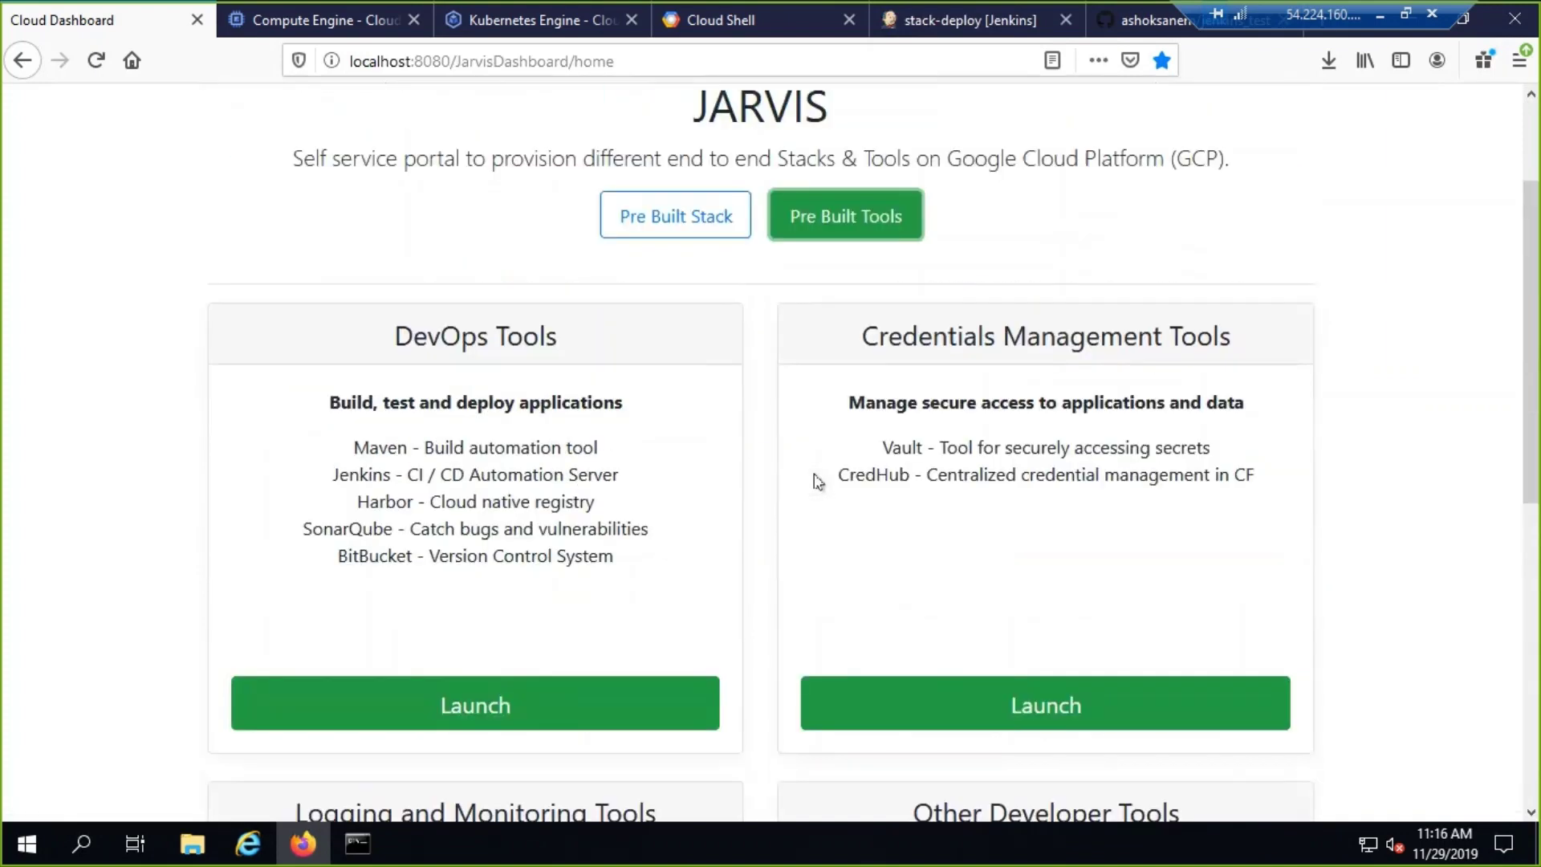
left_click(696, 396)
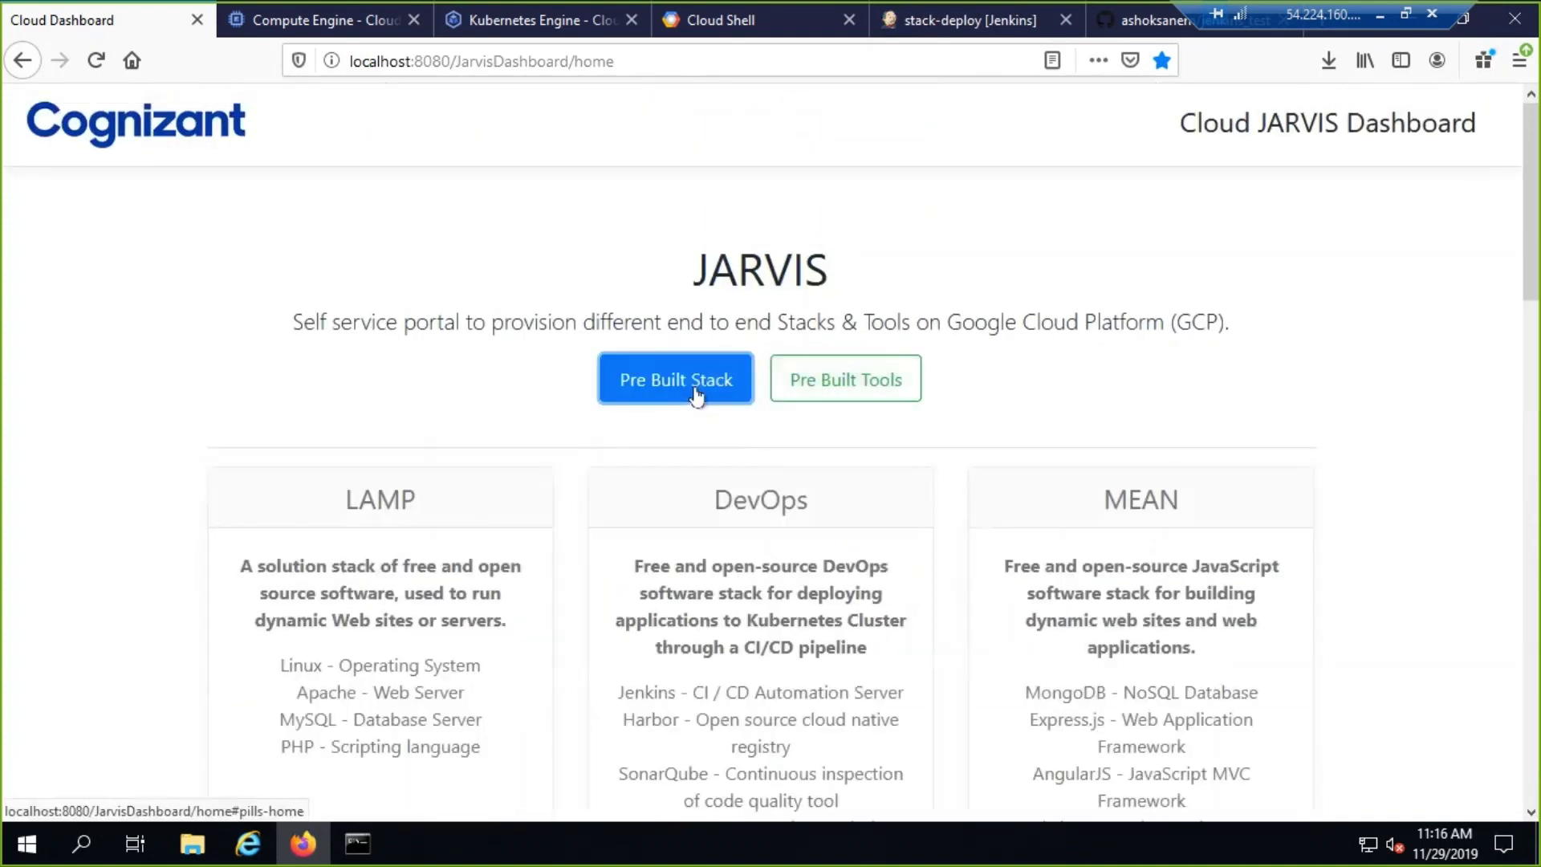
scroll(722, 532, "down", 3)
scroll(722, 532, "down", 3)
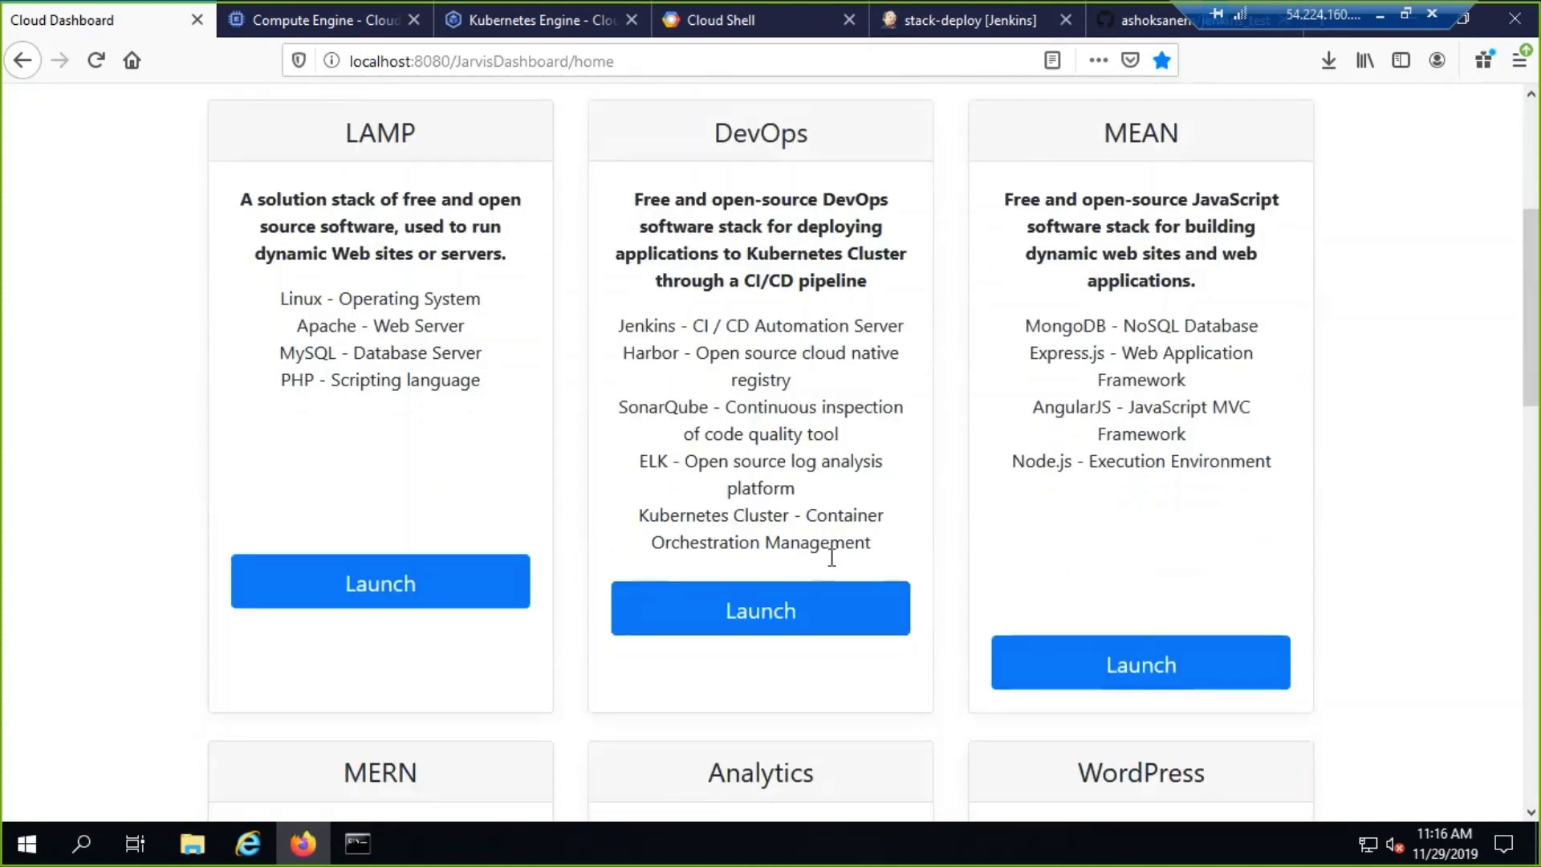
left_click(763, 611)
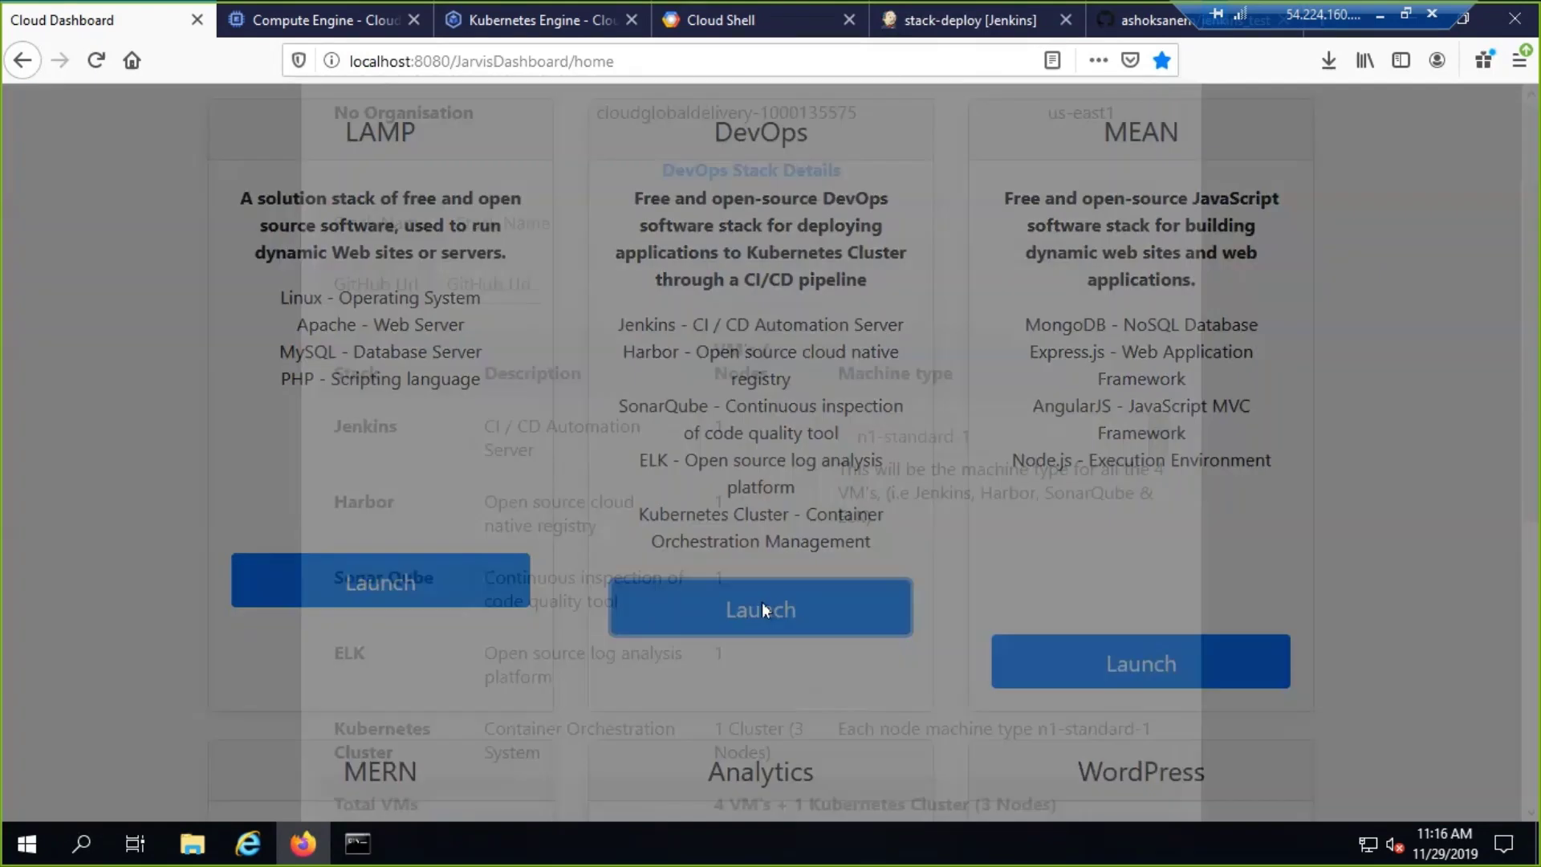
type("devops")
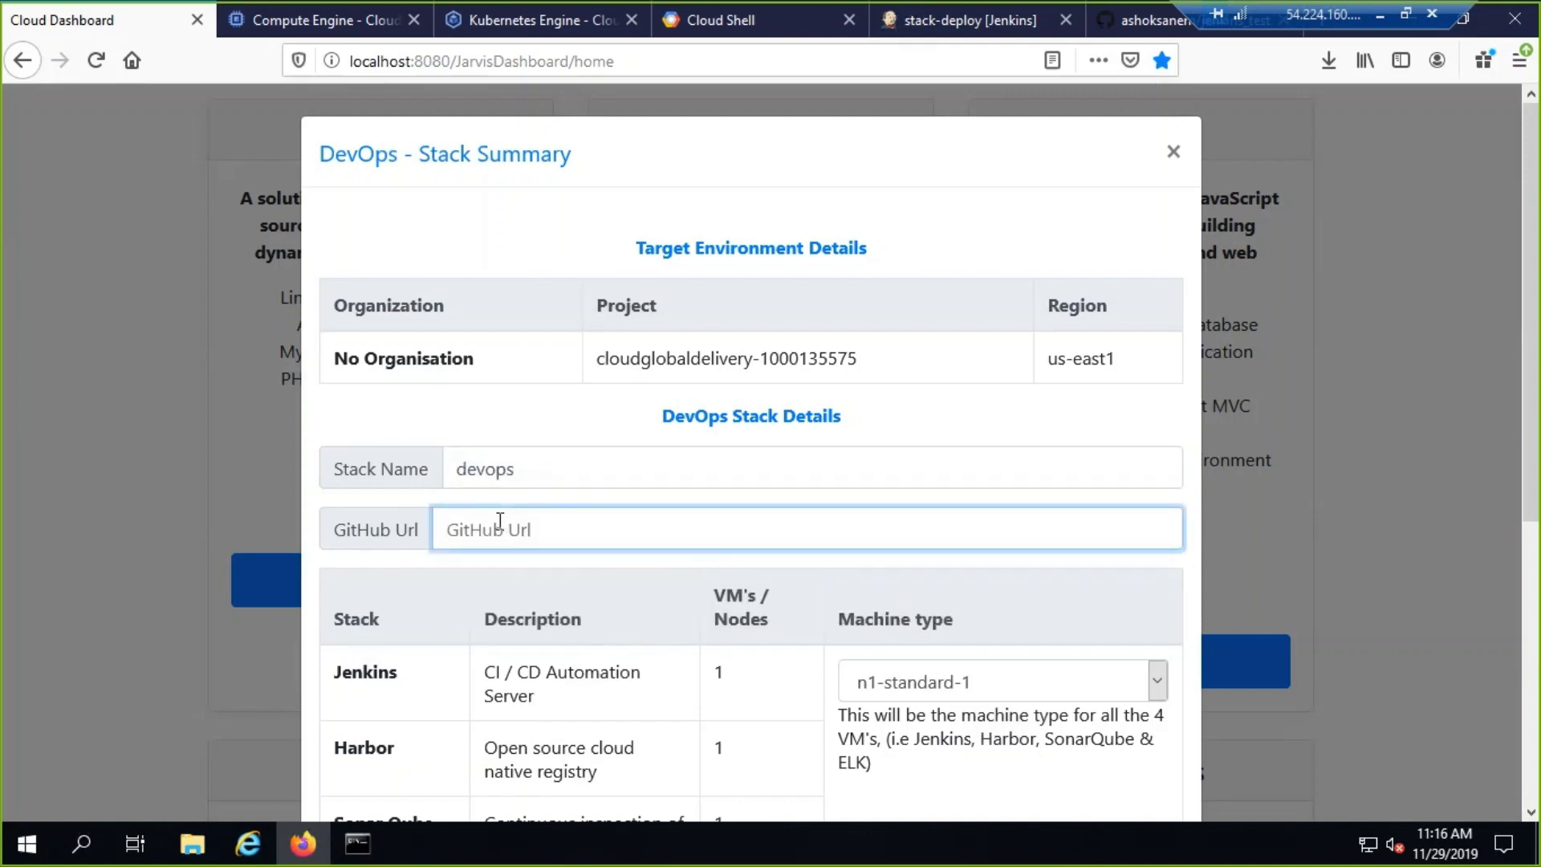
type("https://github.com/ashoksanem/jenkins_test")
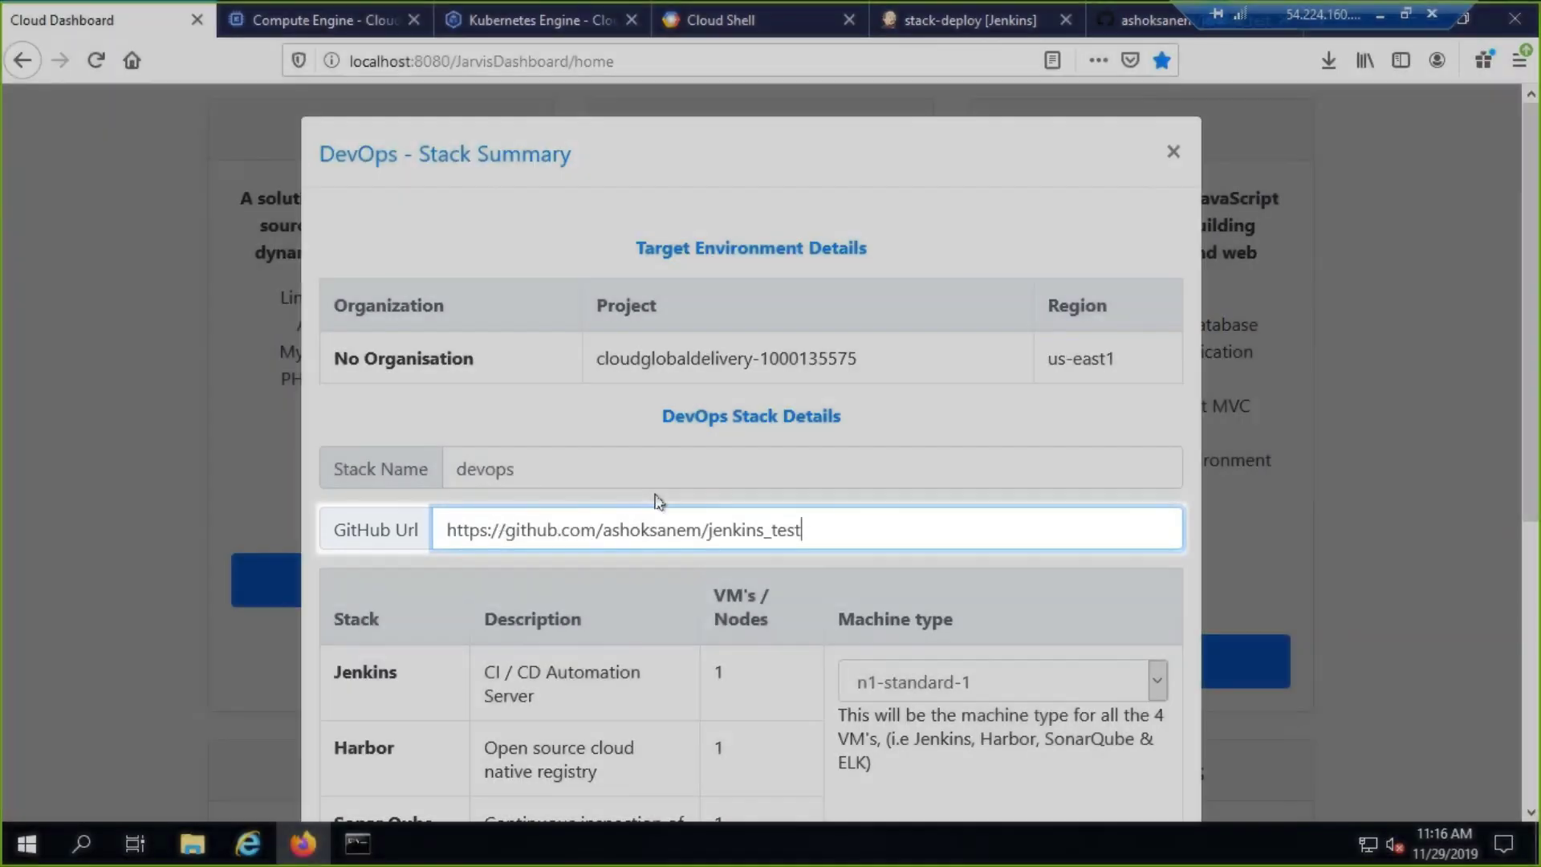
scroll(658, 499, "down", 3)
left_click(973, 316)
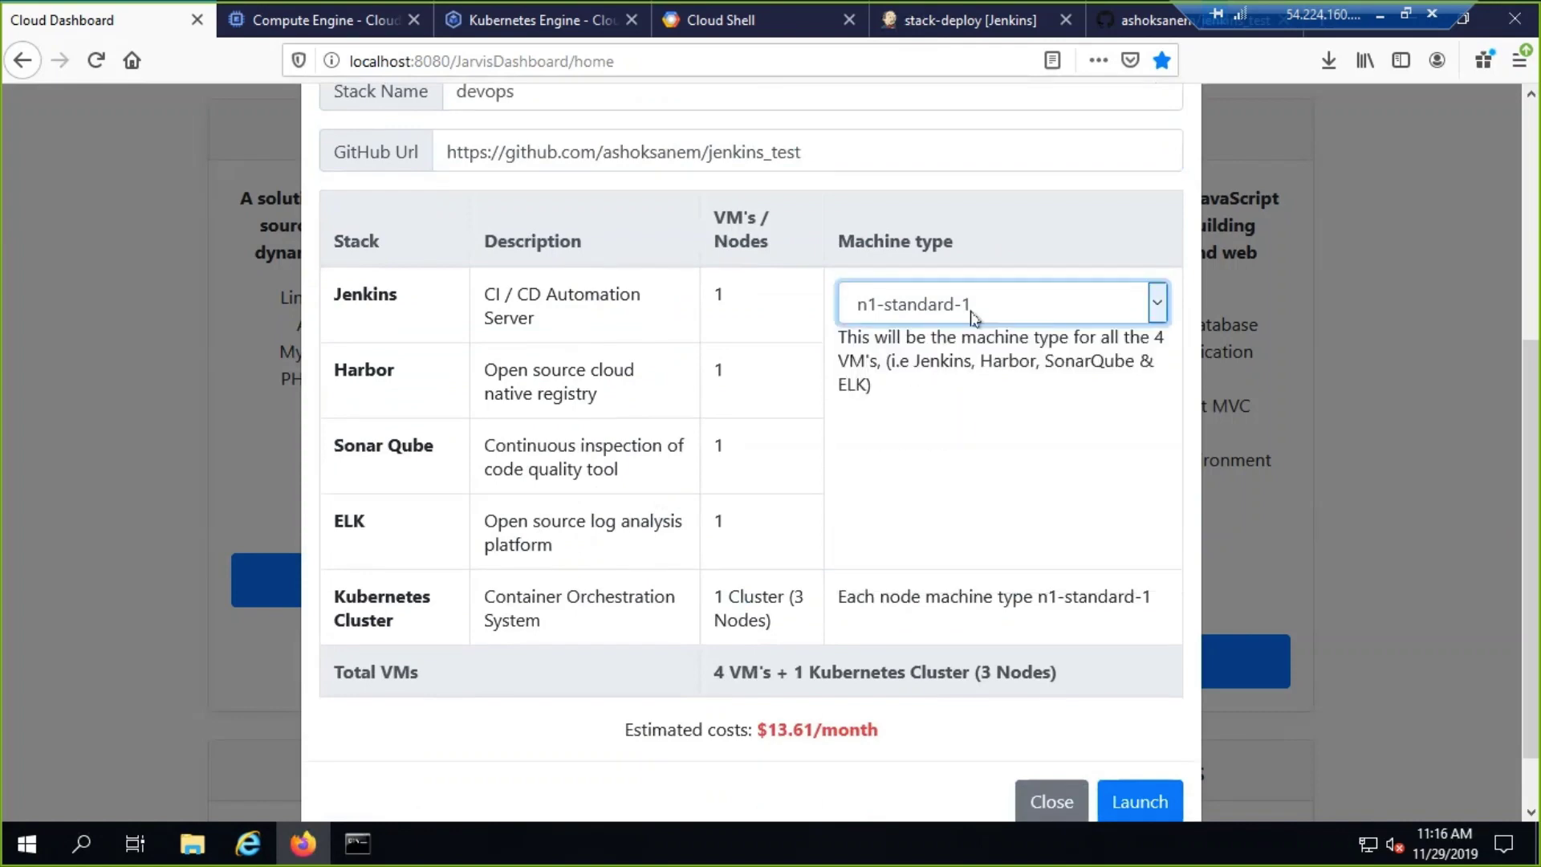
scroll(1084, 682, "down", 1)
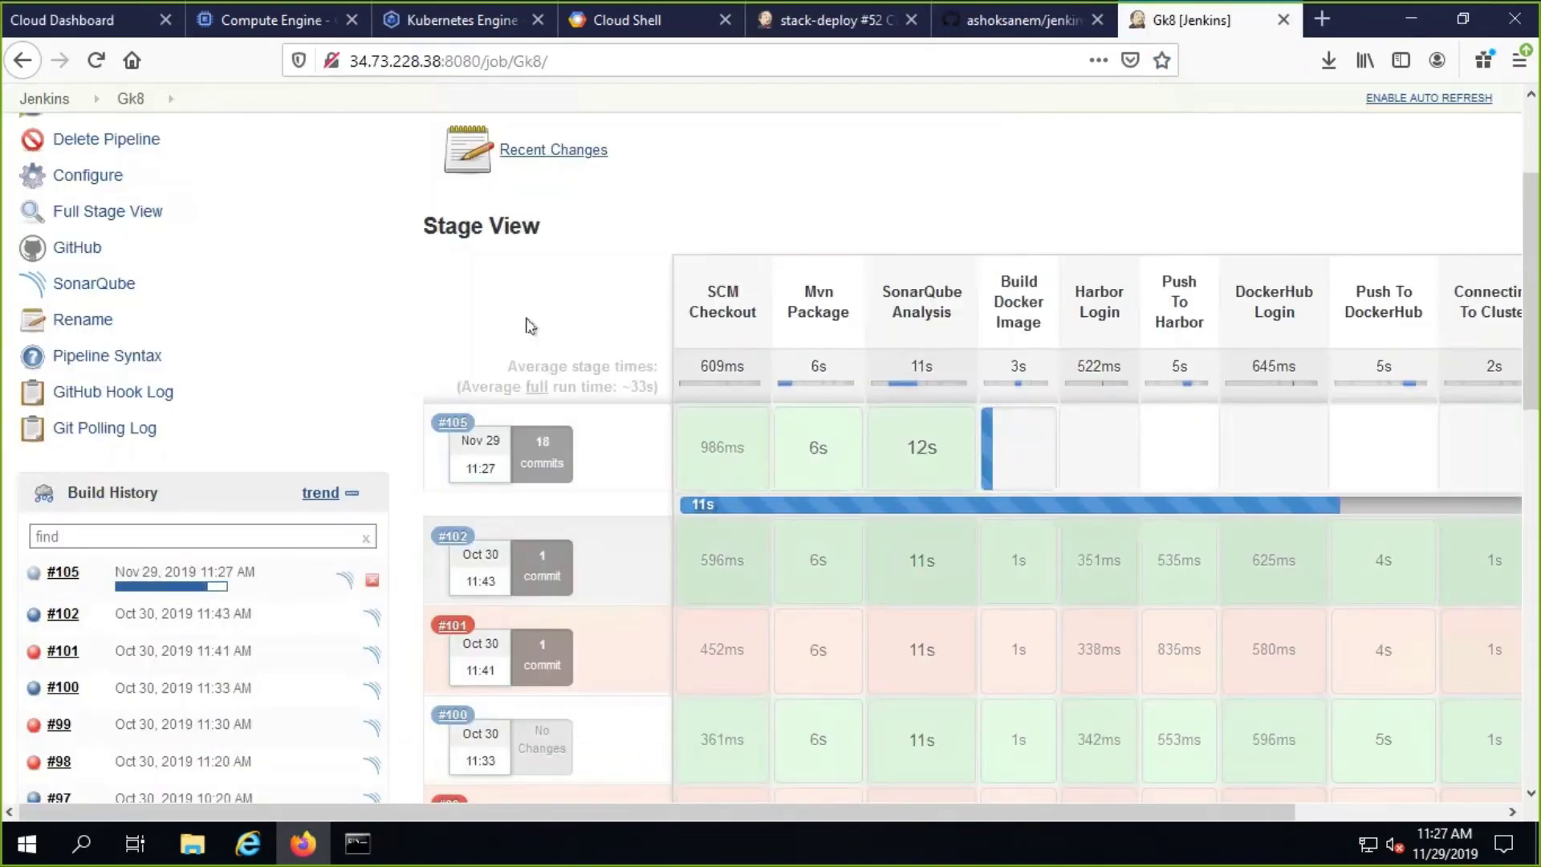
scroll(527, 325, "down", 1)
left_click_drag(935, 814, 1133, 815)
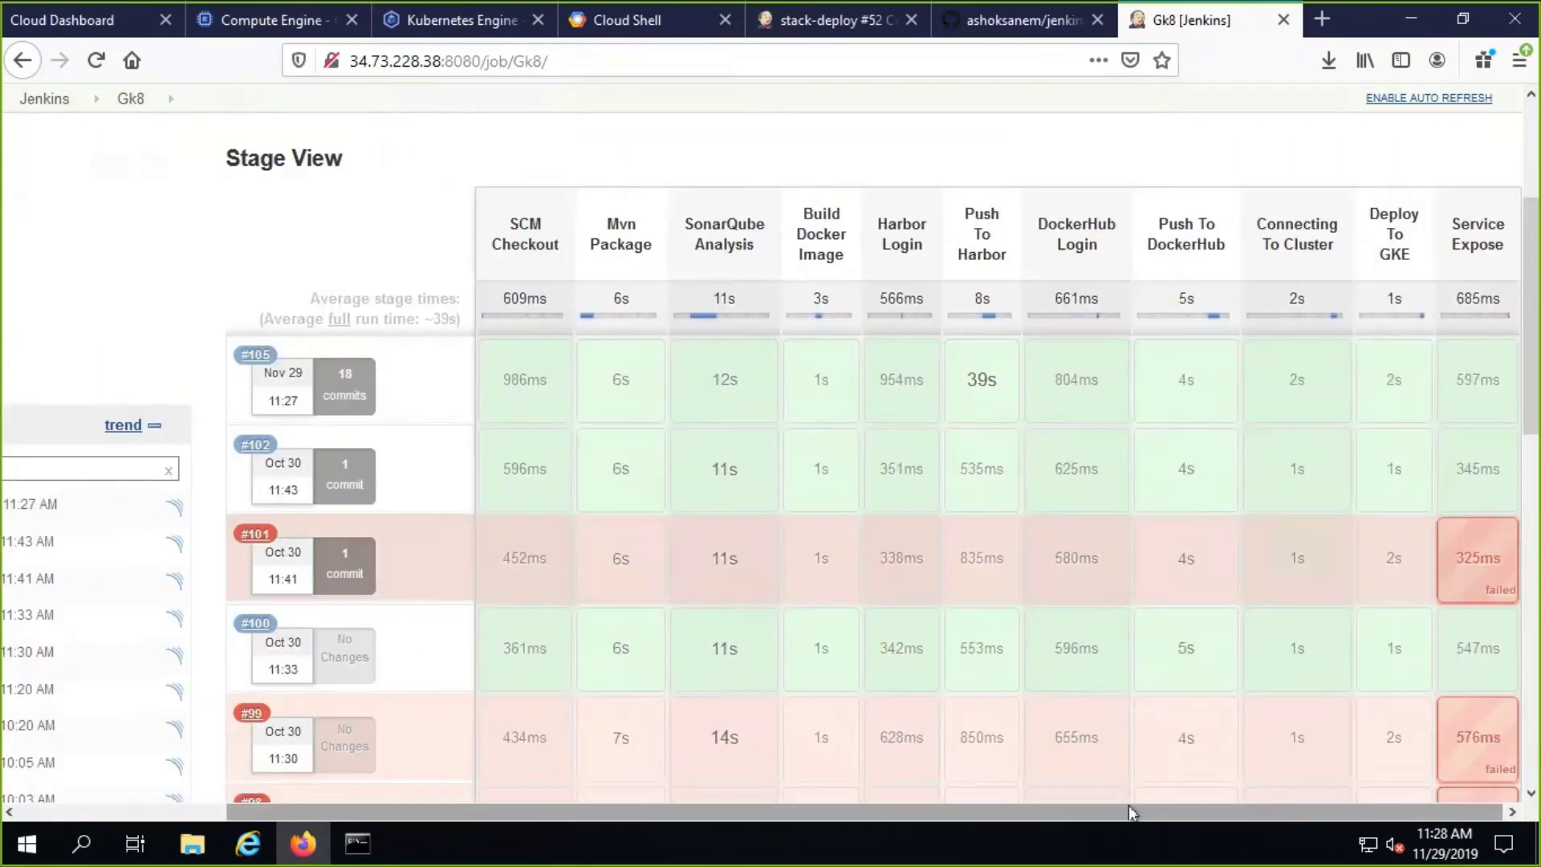